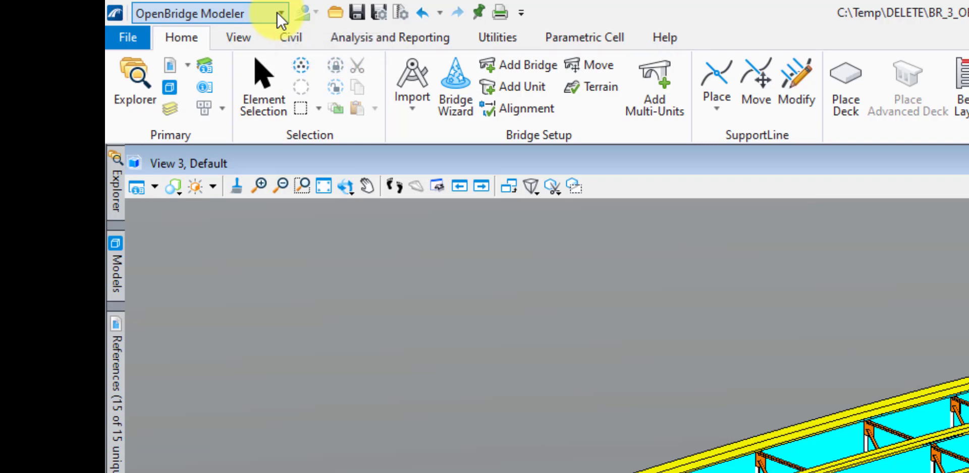
- Look through the ProConcrete, Drawing and Modeling workflows, including the solids tools, and return to the OpenBridge Modeler workflow
{"action": "left_click", "coordinate": [278, 14]}
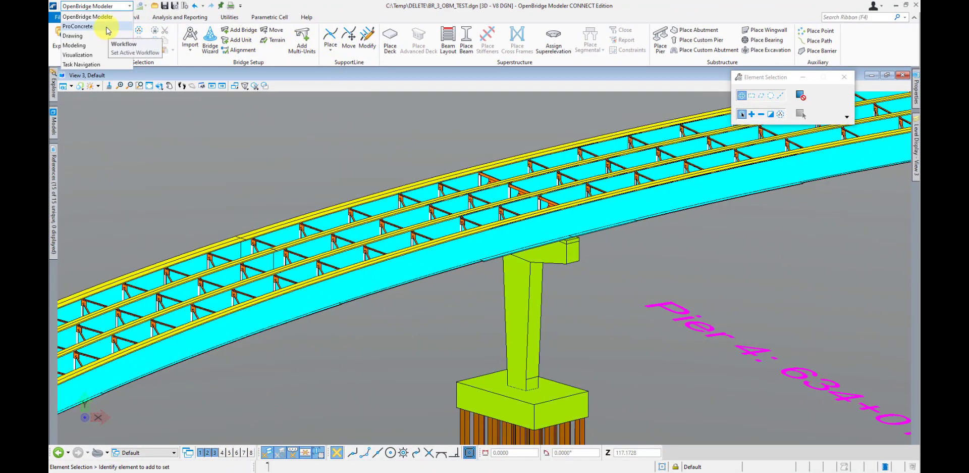
{"action": "left_click", "coordinate": [106, 27]}
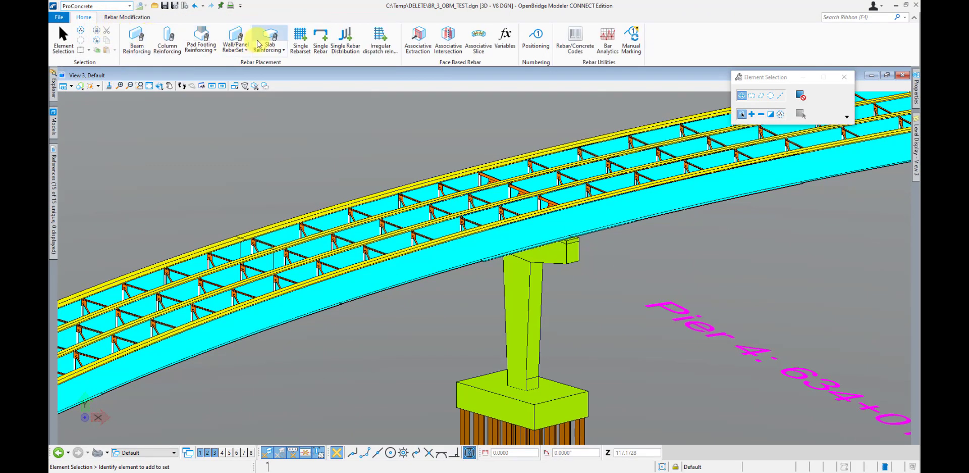
{"action": "left_click", "coordinate": [129, 9]}
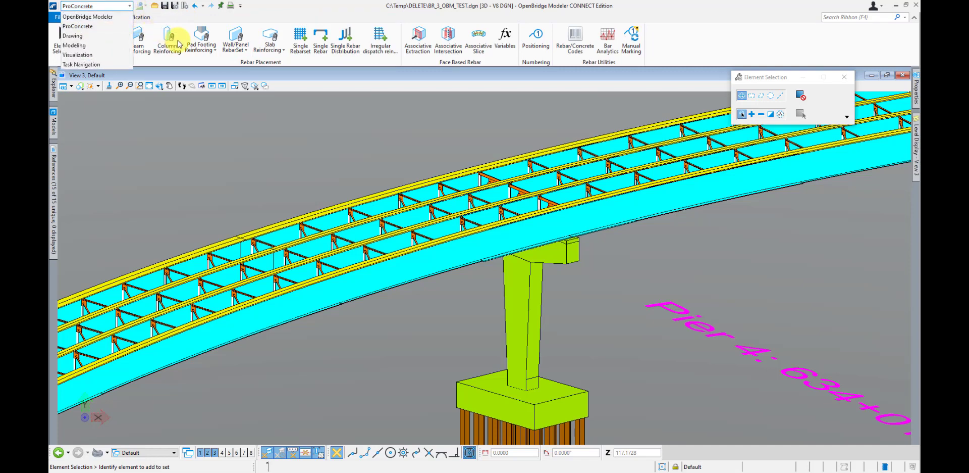
{"action": "left_click", "coordinate": [118, 36]}
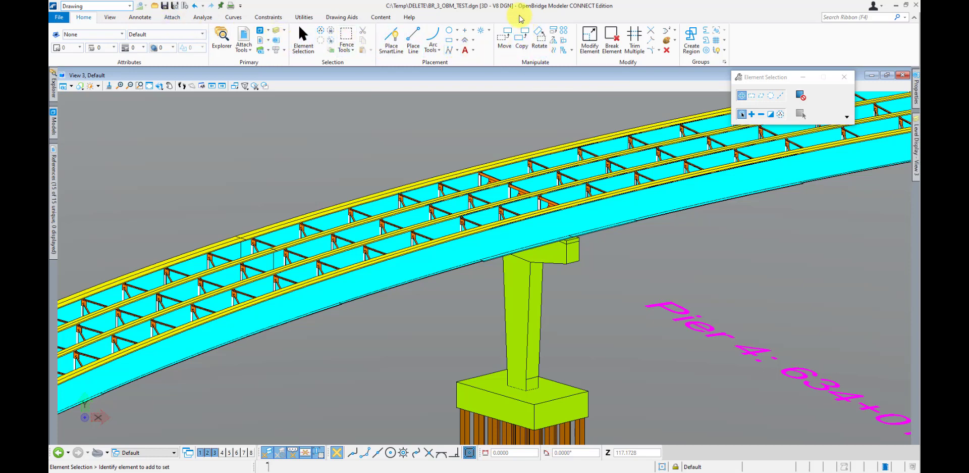
{"action": "left_click", "coordinate": [131, 6]}
{"action": "left_click", "coordinate": [117, 46]}
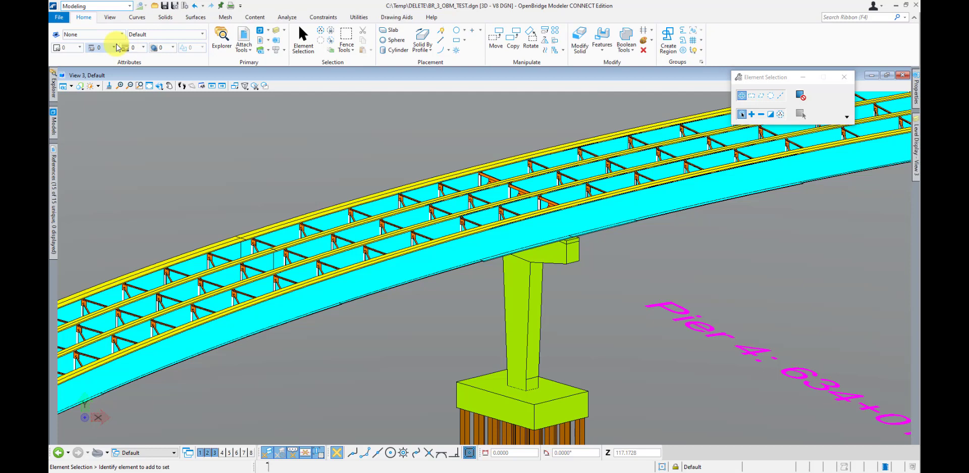
{"action": "left_click", "coordinate": [169, 18]}
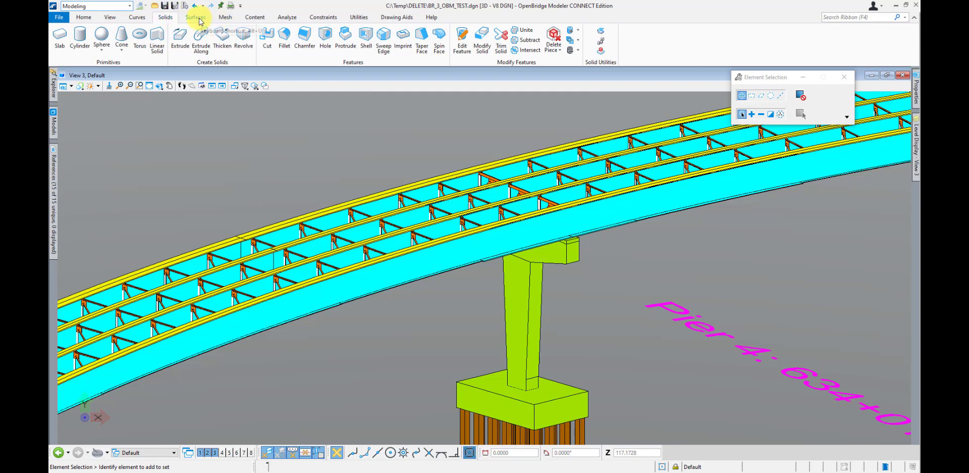
{"action": "left_click", "coordinate": [116, 6]}
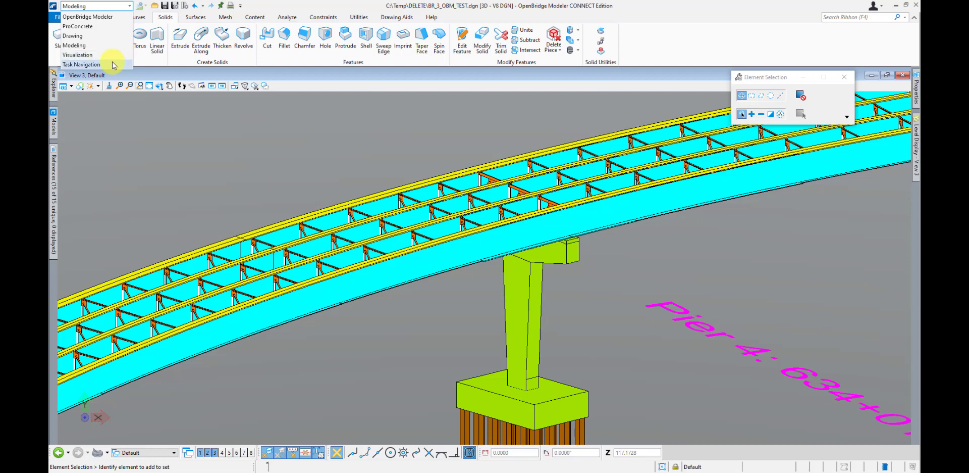
{"action": "left_click", "coordinate": [126, 17]}
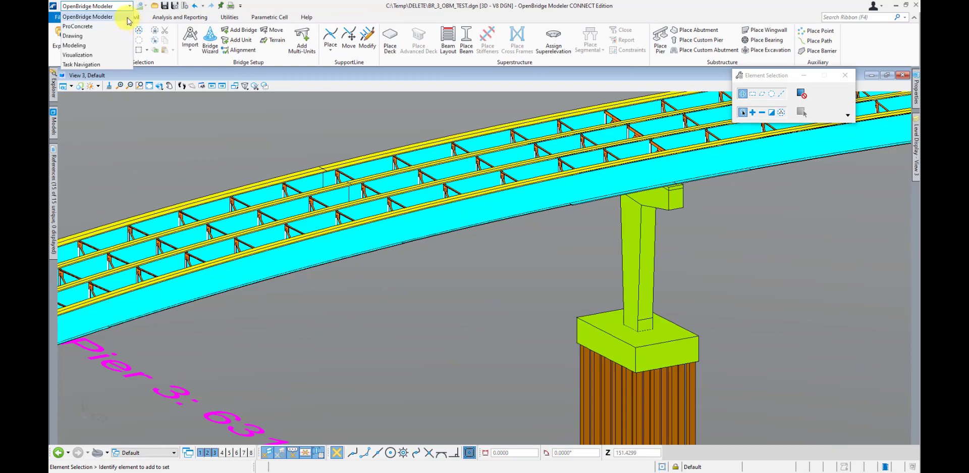
{"action": "left_click", "coordinate": [128, 19]}
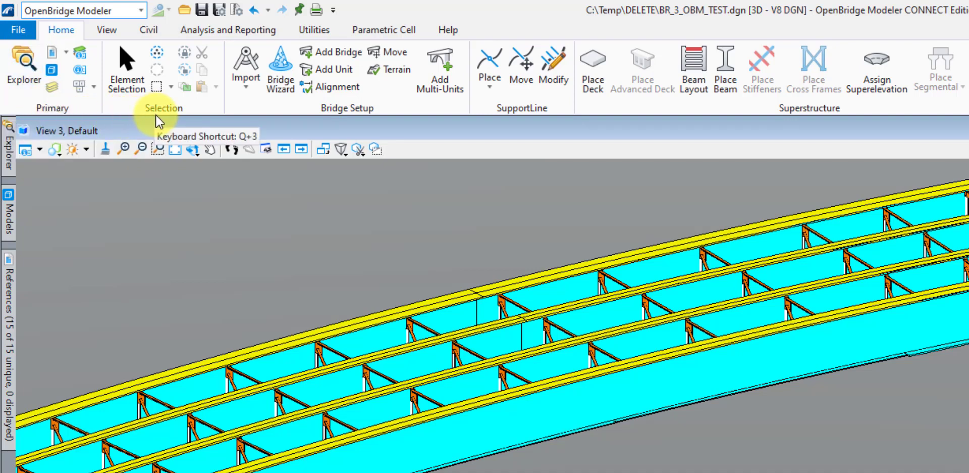
- Examine the bridge setup, SupportLine, superstructure and substructure tools, including the options for importing and for placing a SupportLine
{"action": "left_click", "coordinate": [165, 72]}
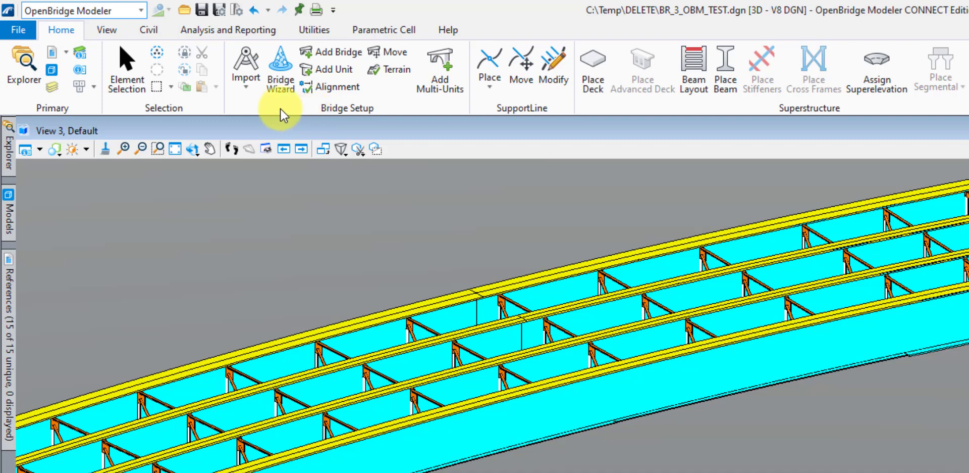
{"action": "left_click", "coordinate": [252, 103]}
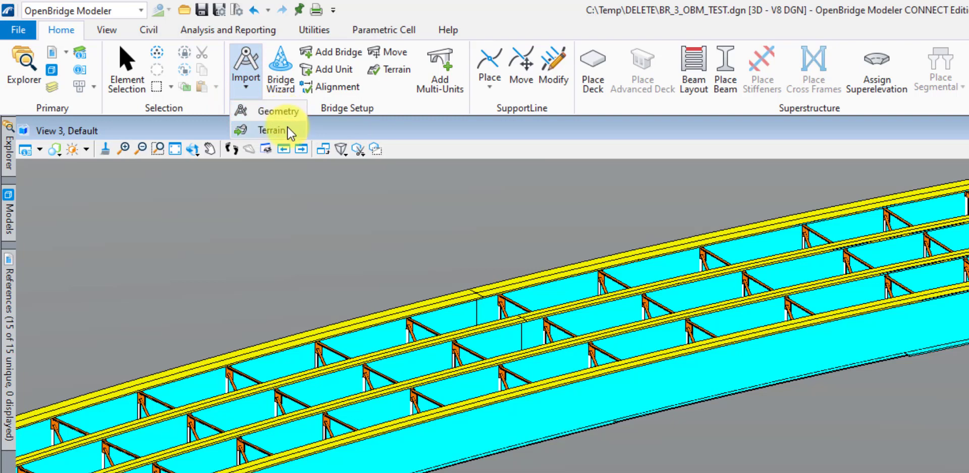
{"action": "left_click", "coordinate": [393, 106]}
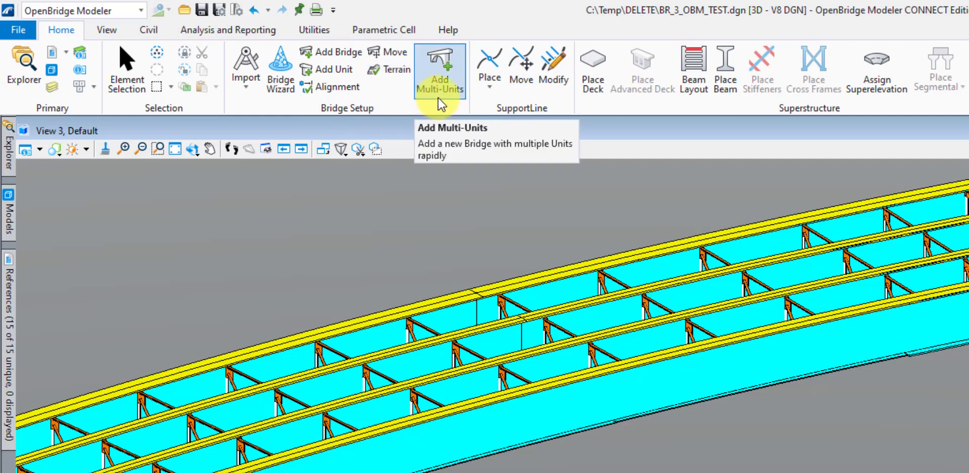
{"action": "left_click", "coordinate": [485, 86]}
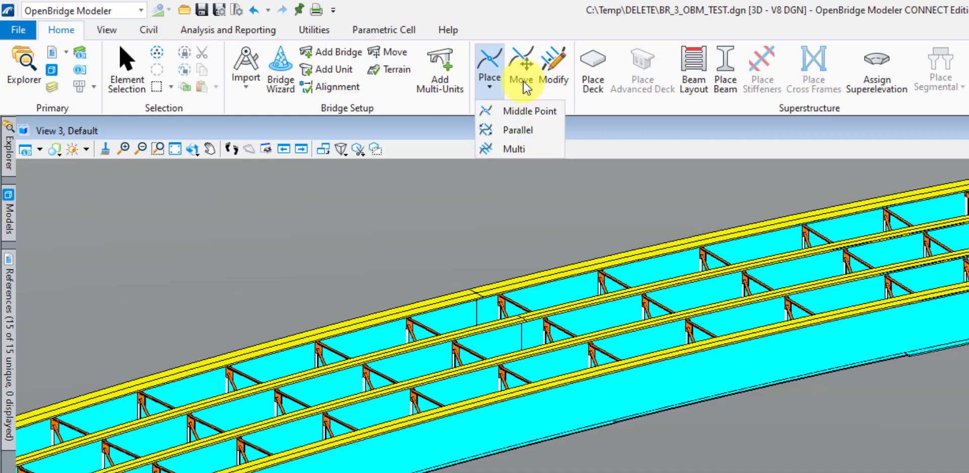
{"action": "left_click", "coordinate": [538, 24]}
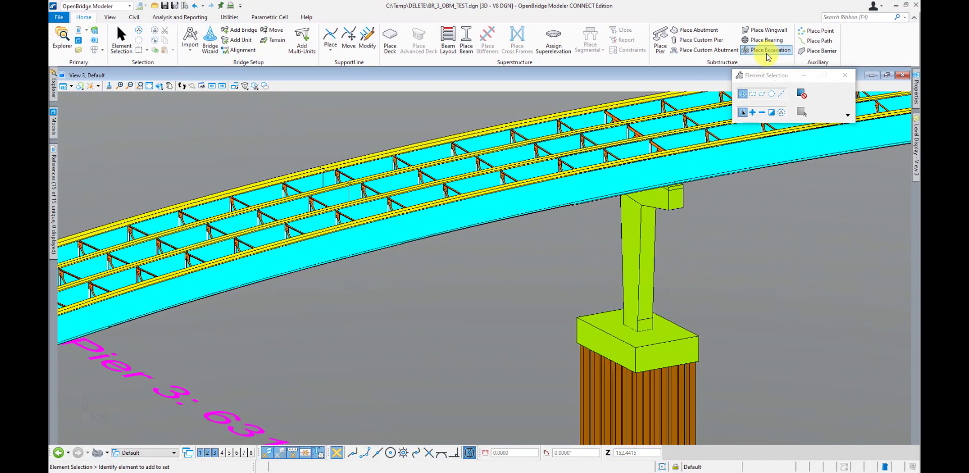
{"action": "left_click", "coordinate": [680, 342]}
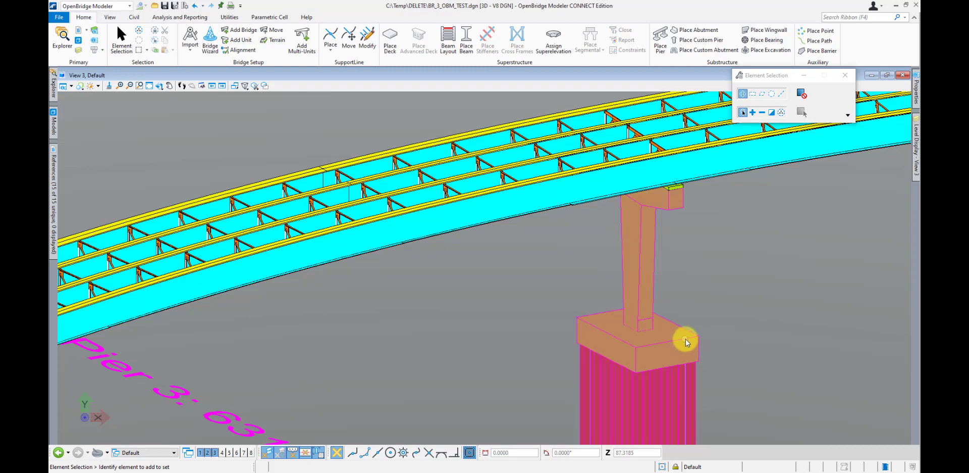
{"action": "left_click", "coordinate": [699, 290]}
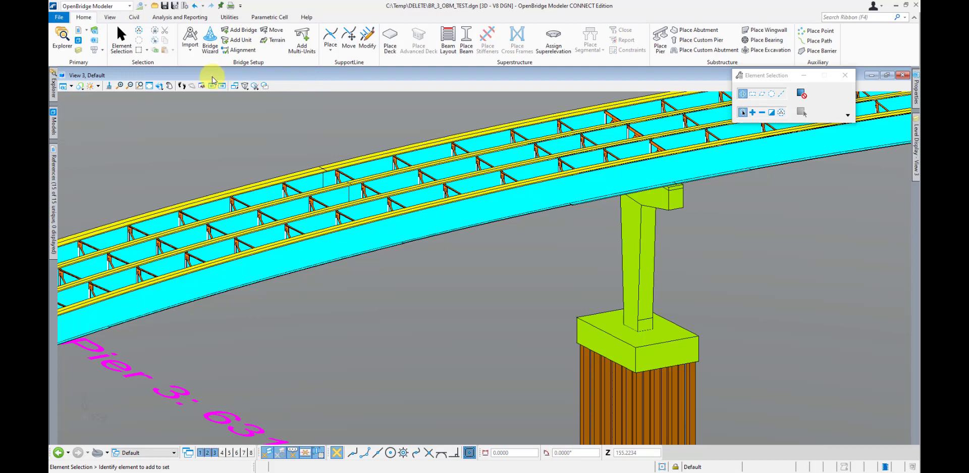
{"action": "left_click", "coordinate": [191, 52]}
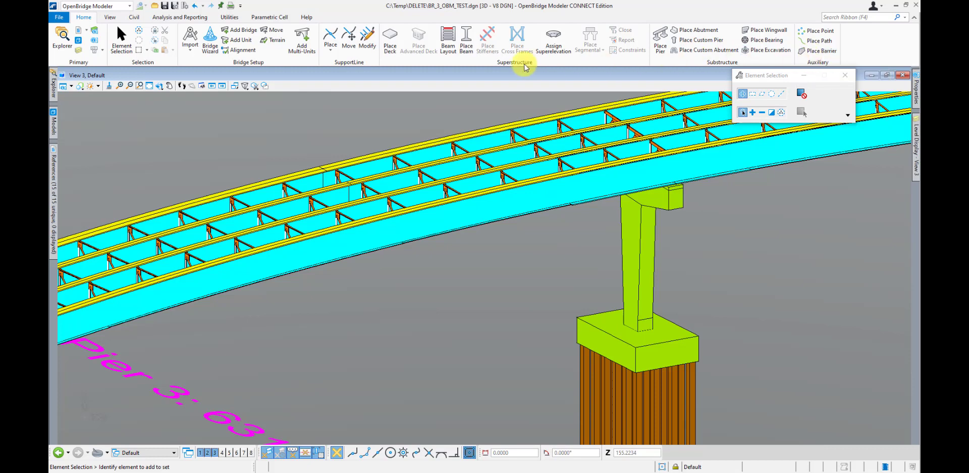
- Examine the view and civil tools, including the geometry report types and the terrain model creation methods
{"action": "left_click", "coordinate": [113, 19]}
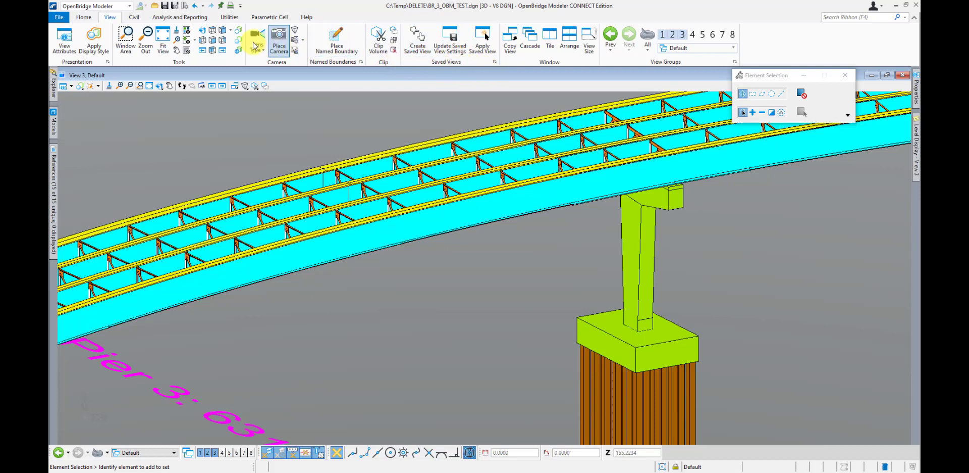
{"action": "left_click", "coordinate": [134, 17]}
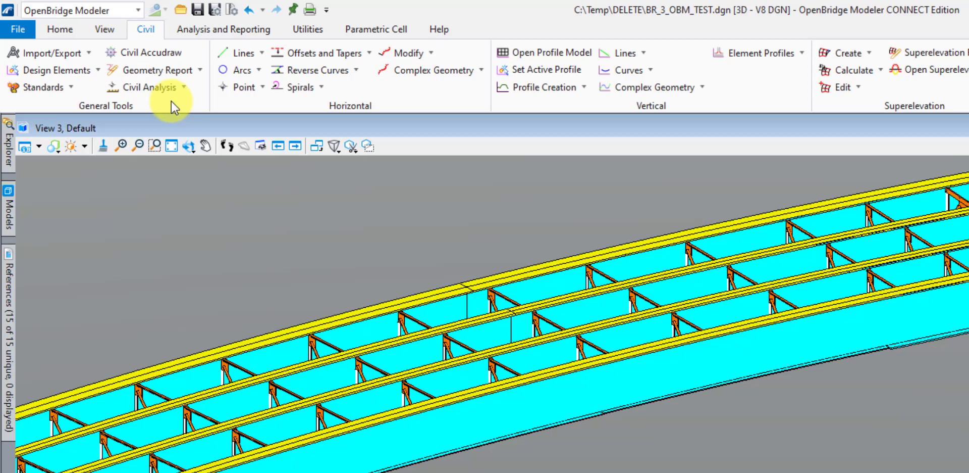
{"action": "left_click", "coordinate": [198, 71]}
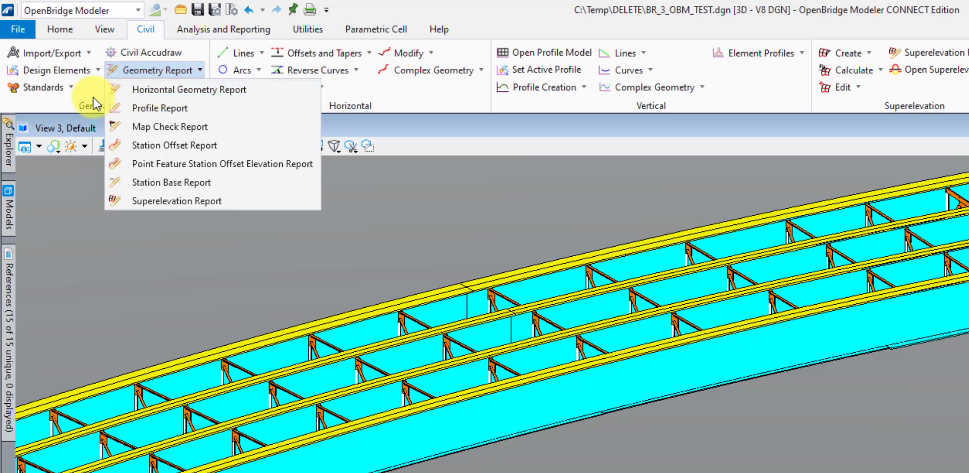
{"action": "left_click", "coordinate": [59, 104]}
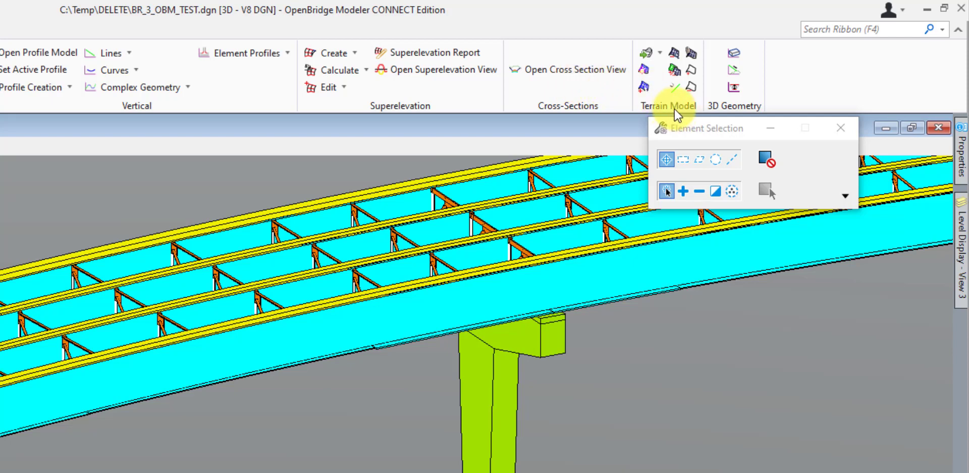
{"action": "left_click", "coordinate": [660, 53]}
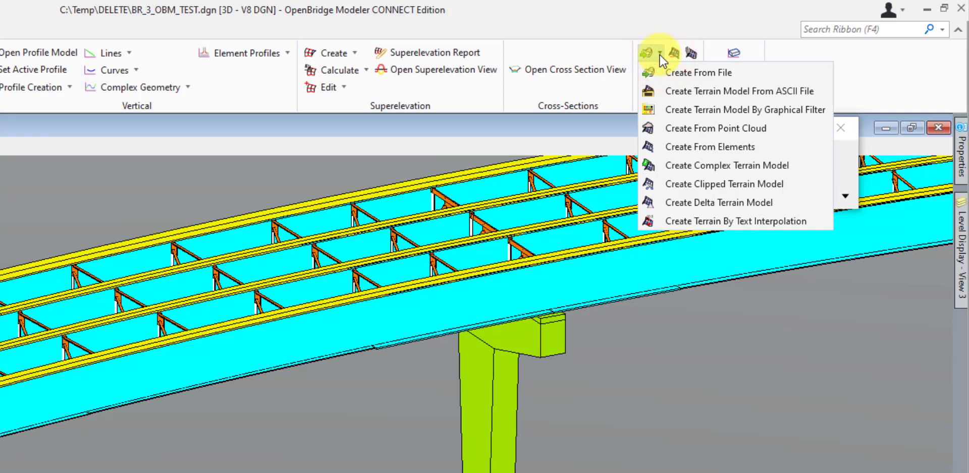
{"action": "left_click", "coordinate": [728, 184]}
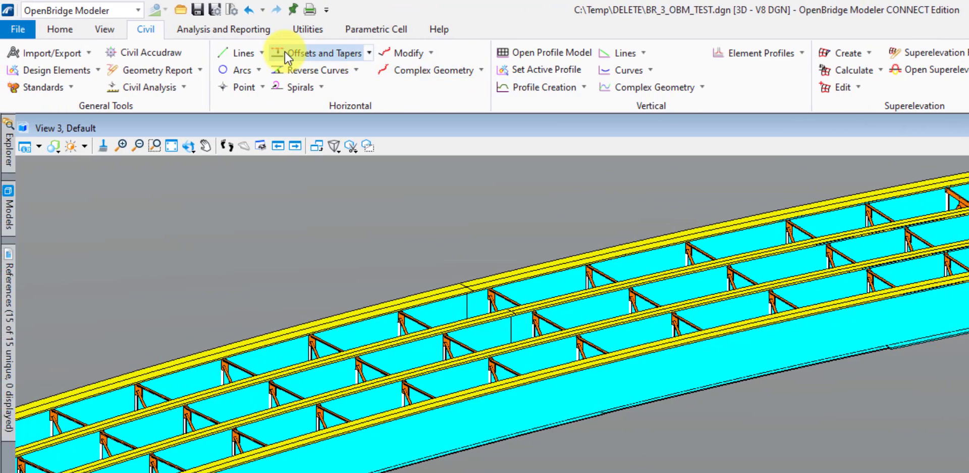
- Review the analysis and reporting, utilities, parametric cell and help tools, and return to the main bridge modeling tools
{"action": "left_click", "coordinate": [228, 32]}
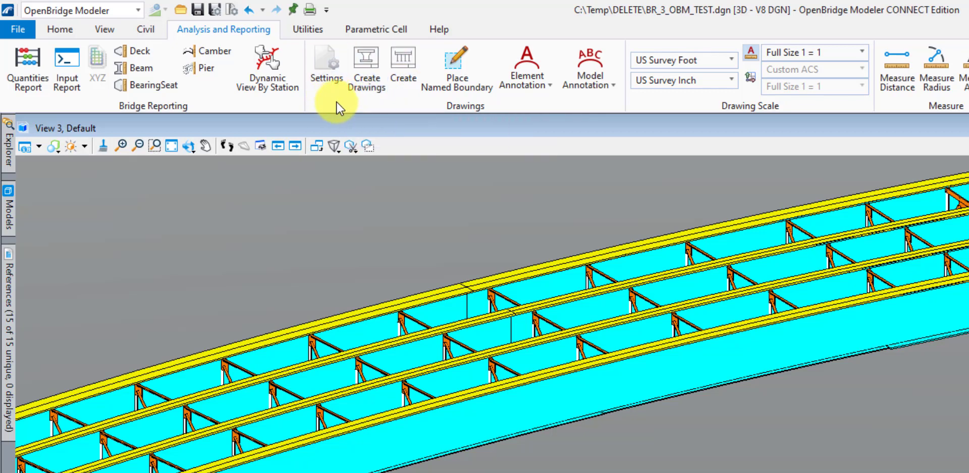
{"action": "left_click", "coordinate": [367, 81]}
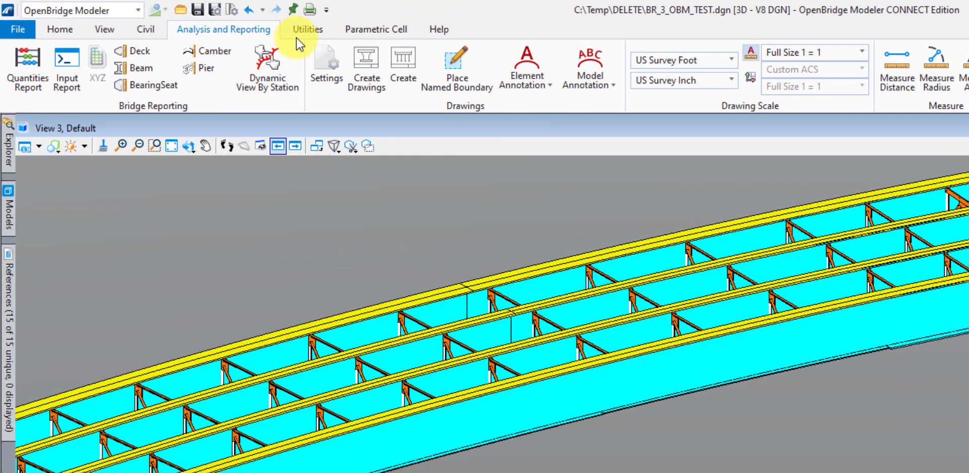
{"action": "left_click", "coordinate": [304, 31]}
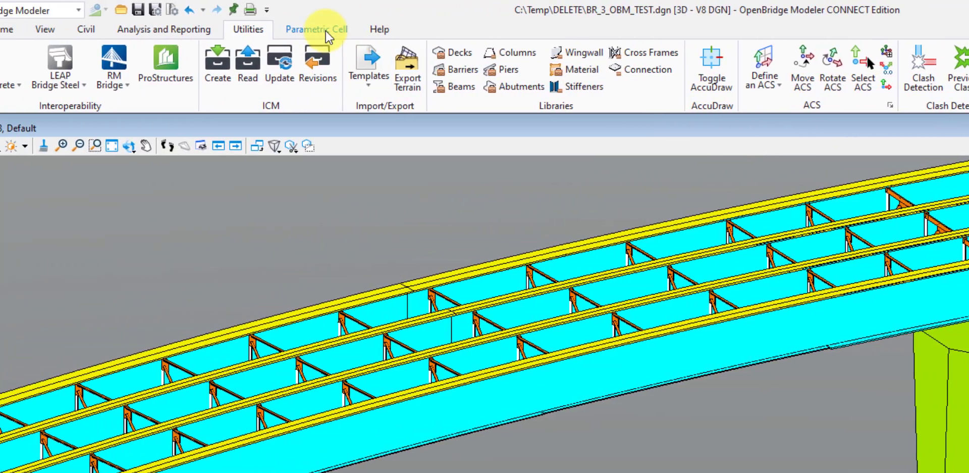
{"action": "left_click", "coordinate": [100, 29]}
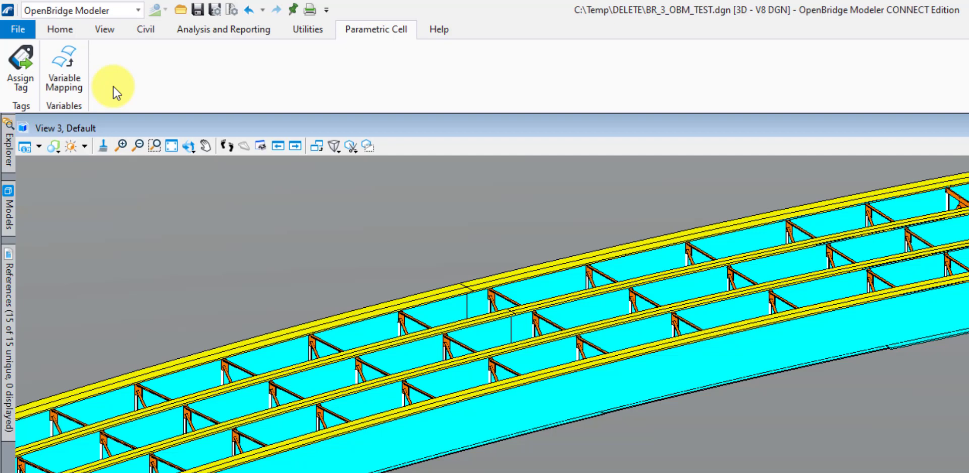
{"action": "left_click", "coordinate": [443, 32]}
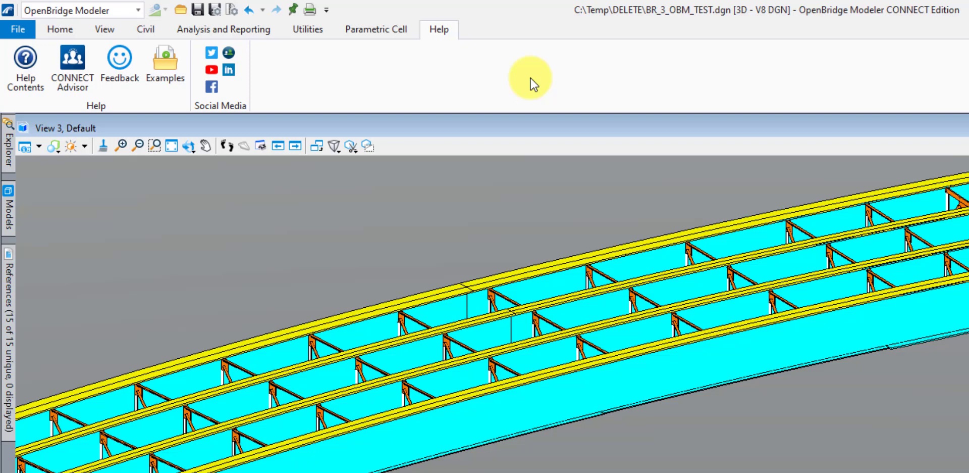
{"action": "left_click", "coordinate": [62, 30]}
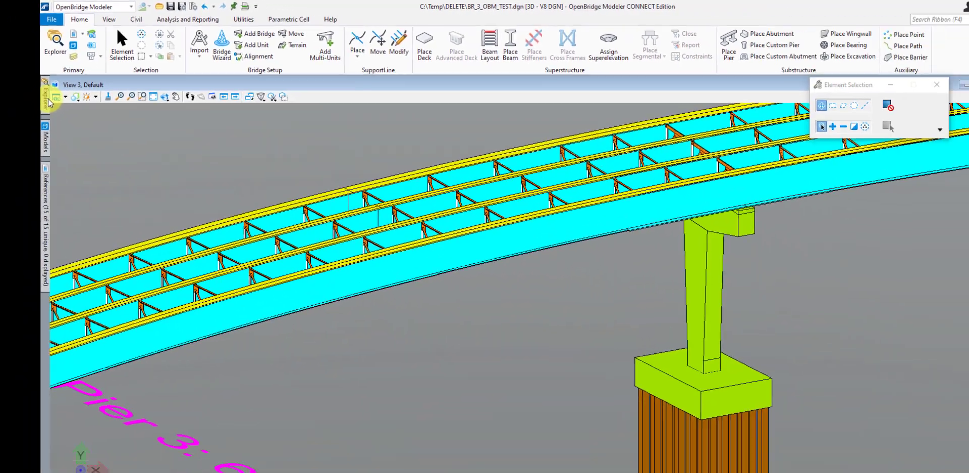
- Inspect the file's Explorer contents, models, references, model properties and level display
{"action": "left_click", "coordinate": [10, 148]}
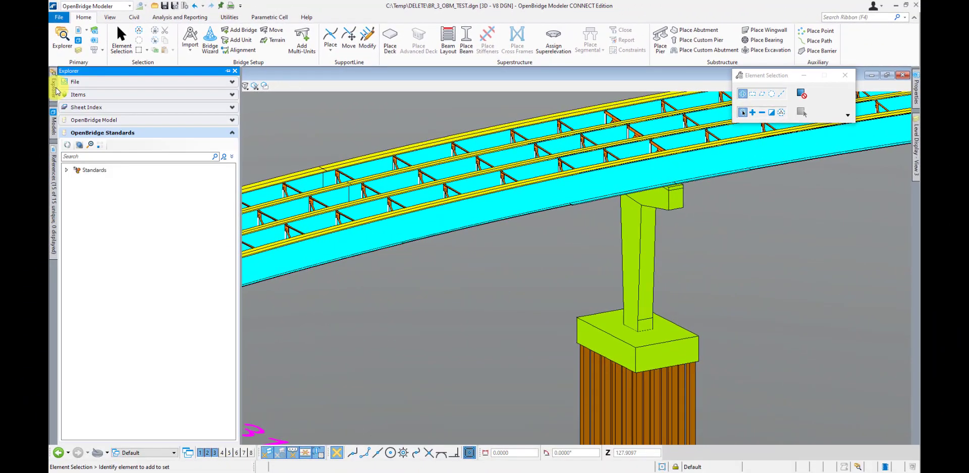
{"action": "left_click", "coordinate": [53, 123]}
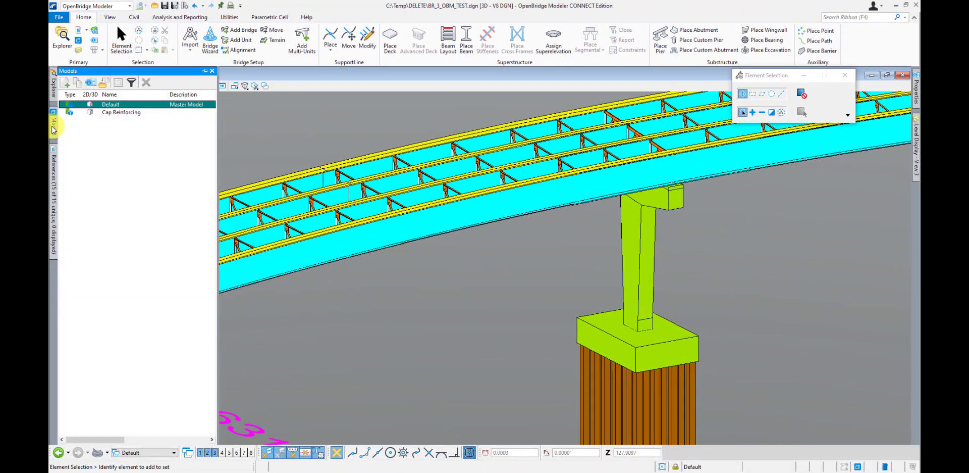
{"action": "left_click", "coordinate": [56, 164]}
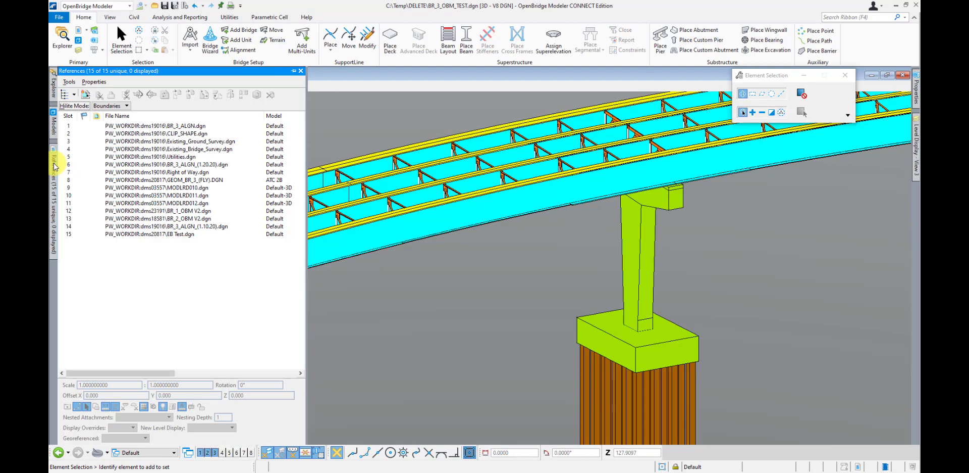
{"action": "left_click", "coordinate": [918, 90]}
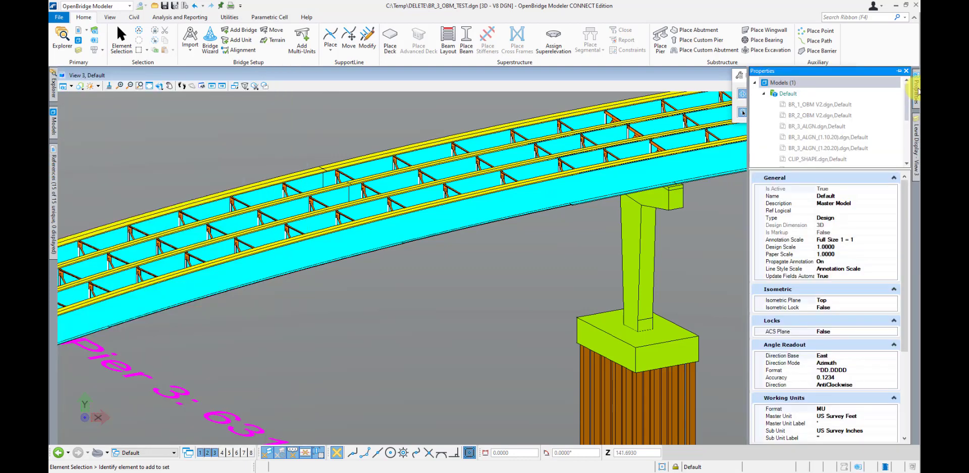
{"action": "left_click", "coordinate": [917, 133]}
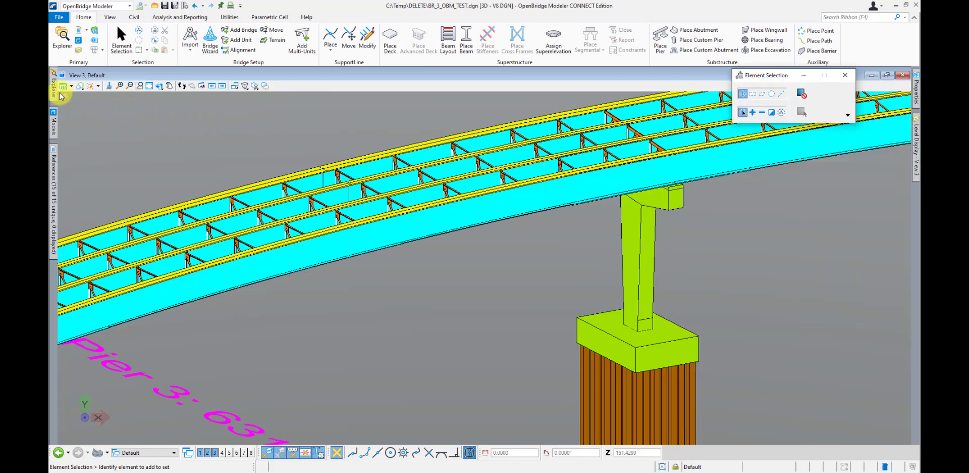
{"action": "mouse_move", "coordinate": [56, 94]}
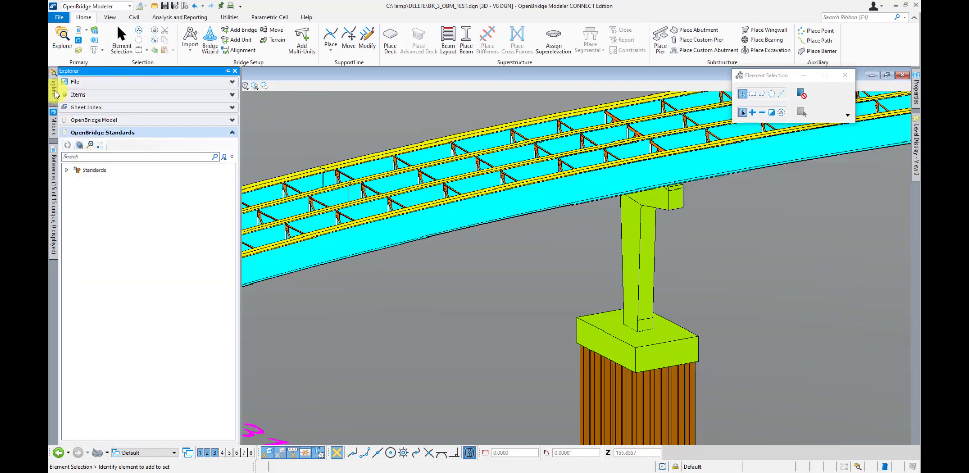
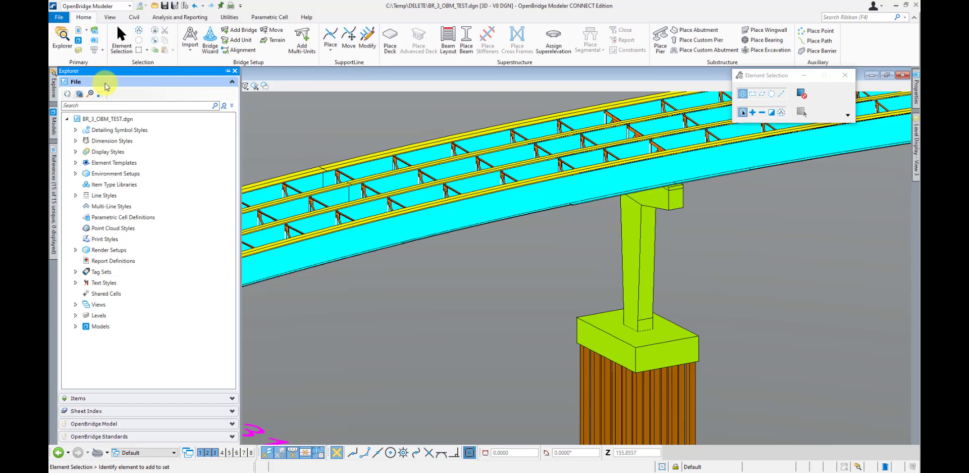
- Review the file's Items and Sheet Index contents in the Explorer
{"action": "left_click", "coordinate": [107, 397]}
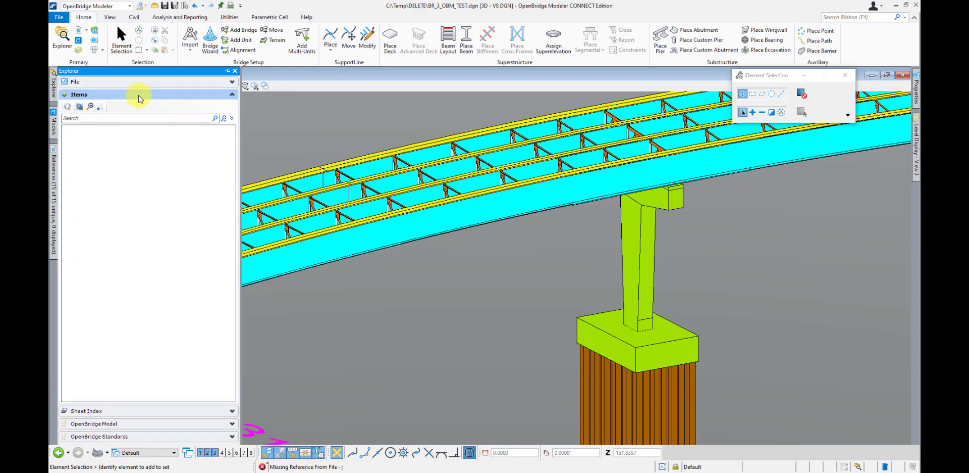
{"action": "left_click", "coordinate": [121, 410]}
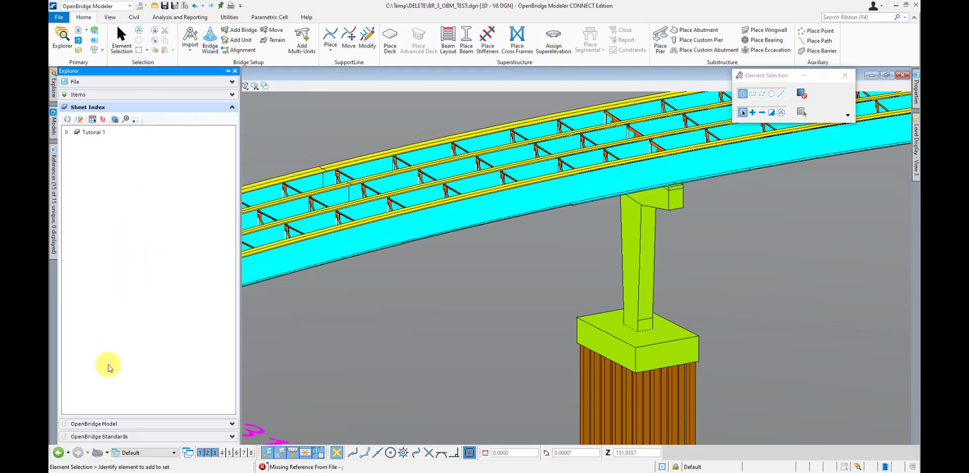
- Expand the OpenBridge Model hierarchy through Bridge BR 3 to Unit 1 and examine the unit's component categories
{"action": "left_click", "coordinate": [107, 423]}
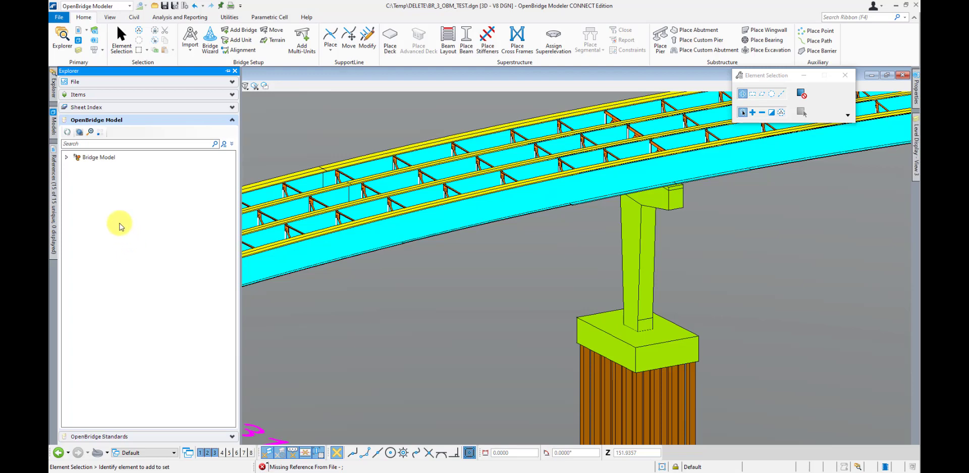
{"action": "left_click", "coordinate": [66, 157]}
{"action": "left_click", "coordinate": [84, 190]}
{"action": "left_click", "coordinate": [93, 233]}
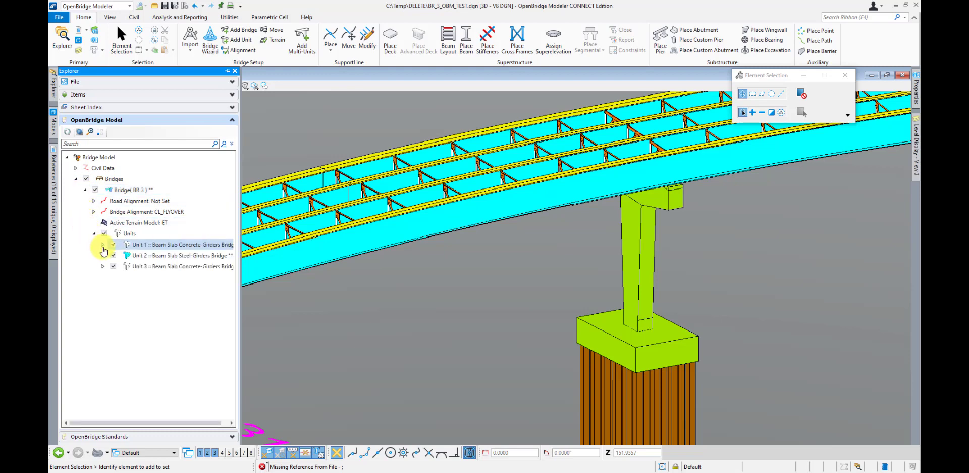
{"action": "left_click", "coordinate": [103, 246]}
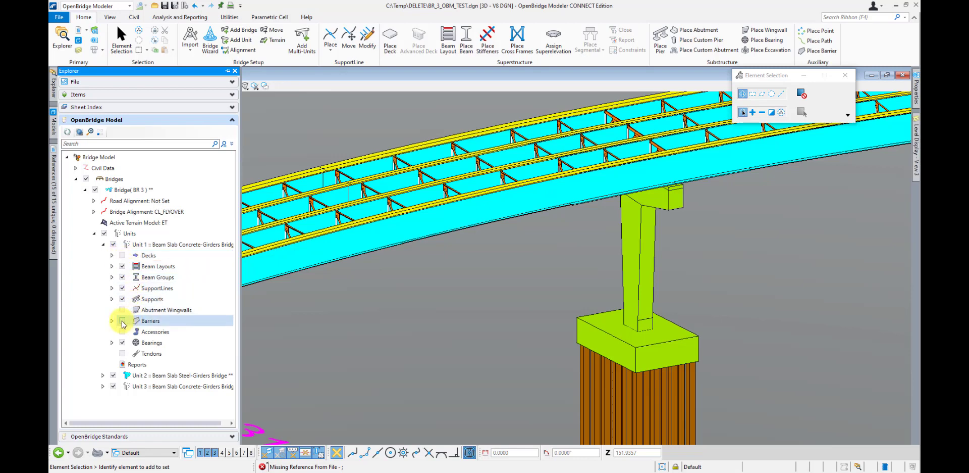
{"action": "left_click", "coordinate": [177, 244]}
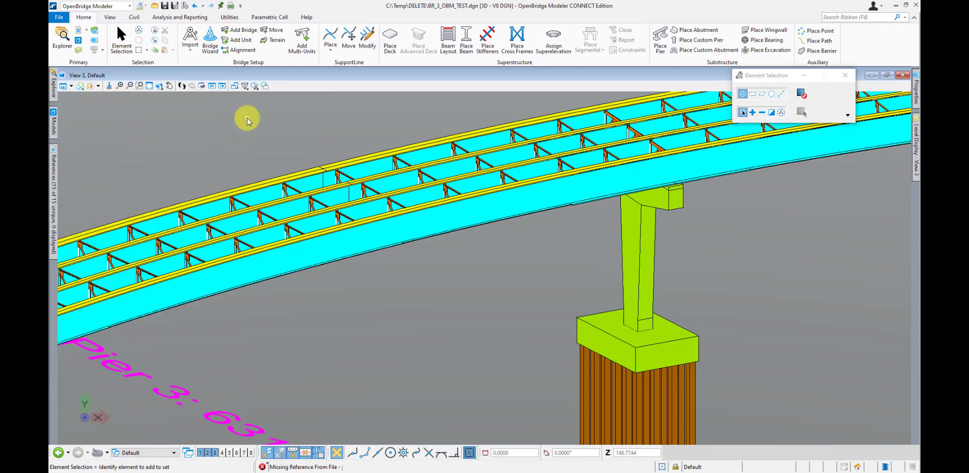
- Expand the OpenBridge Standards and examine the standards categories stored in BR_3_OBM_TEST.dgn
{"action": "mouse_move", "coordinate": [55, 90]}
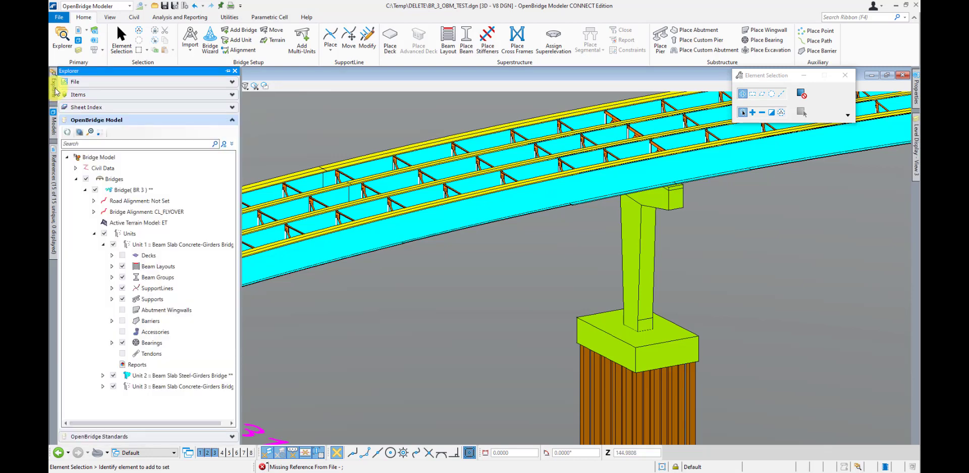
{"action": "left_click", "coordinate": [87, 436]}
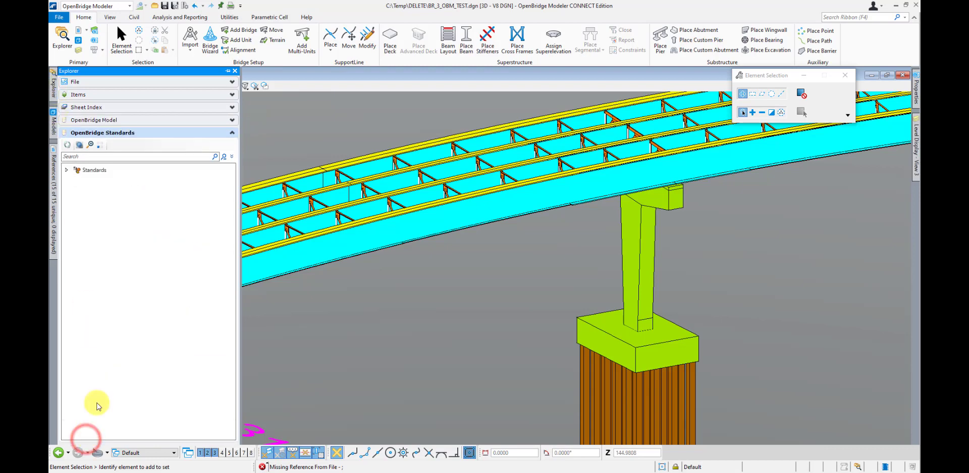
{"action": "left_click", "coordinate": [66, 170]}
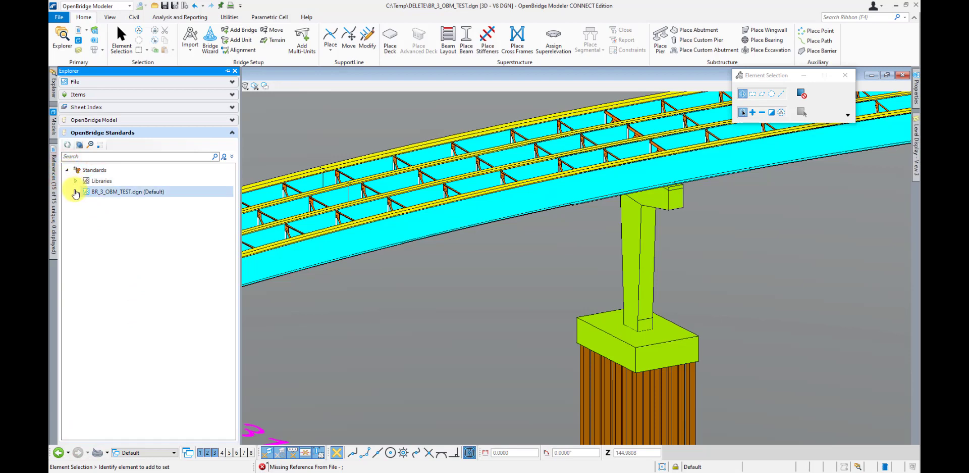
{"action": "left_click", "coordinate": [76, 192]}
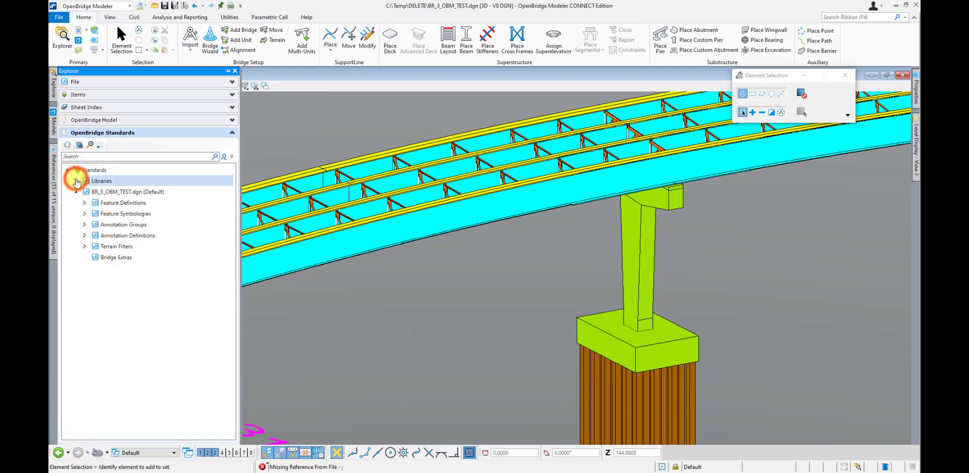